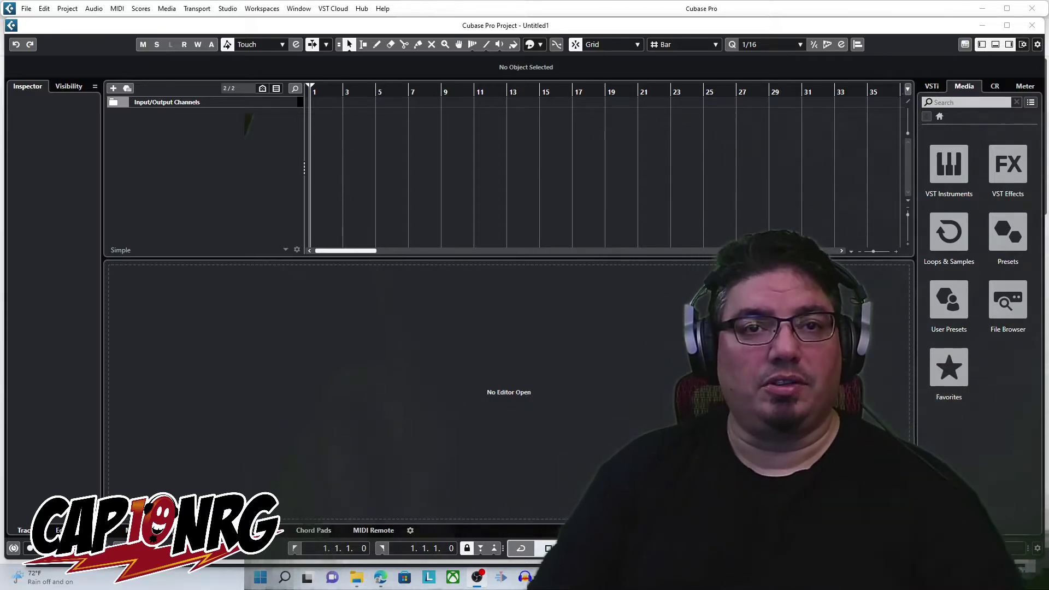
# Add a Reason Rack Plugin instrument track from a 'reason' search of VST Instruments, then close its rack window.
pyautogui.click(949, 151)
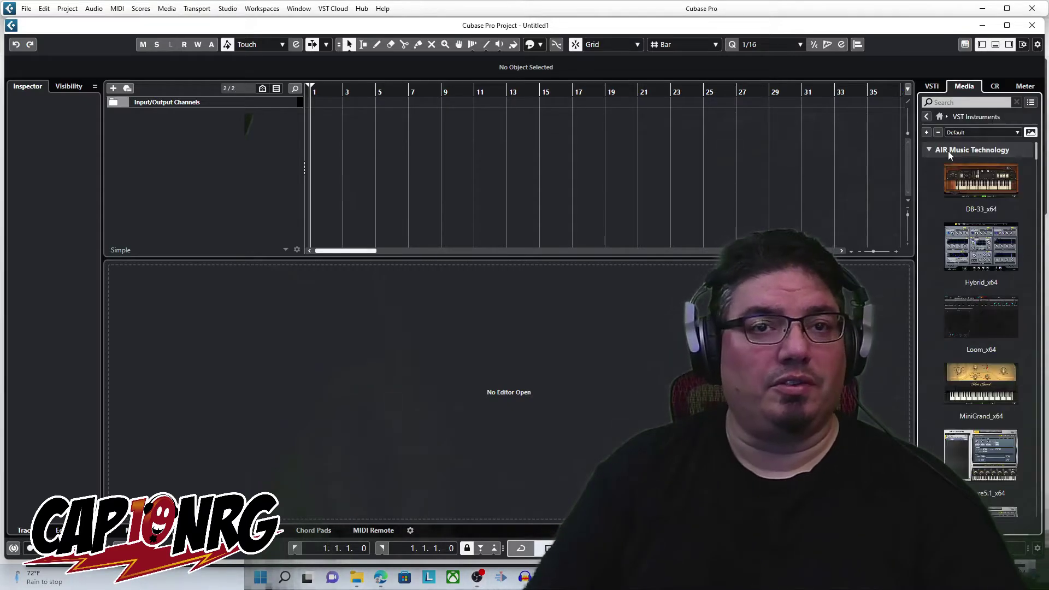
pyautogui.click(955, 102)
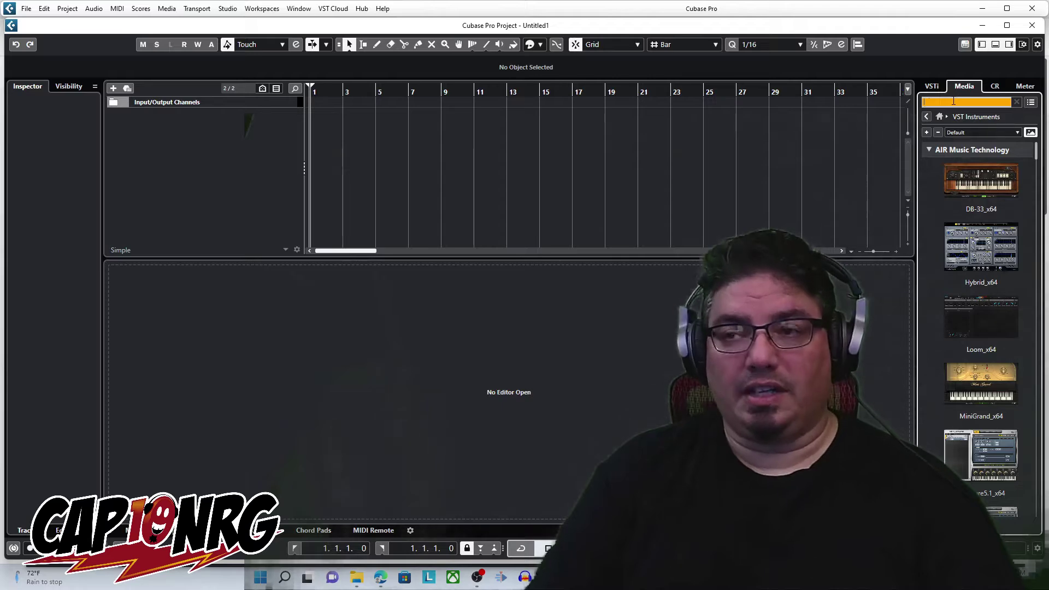
pyautogui.write('reason')
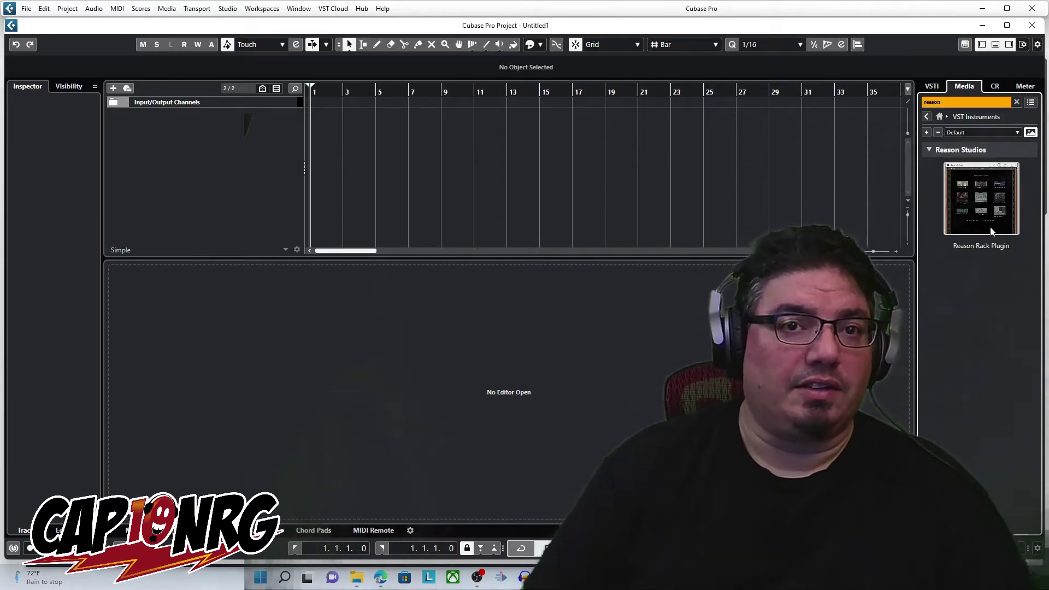
pyautogui.moveTo(992, 231); pyautogui.dragTo(186, 182)
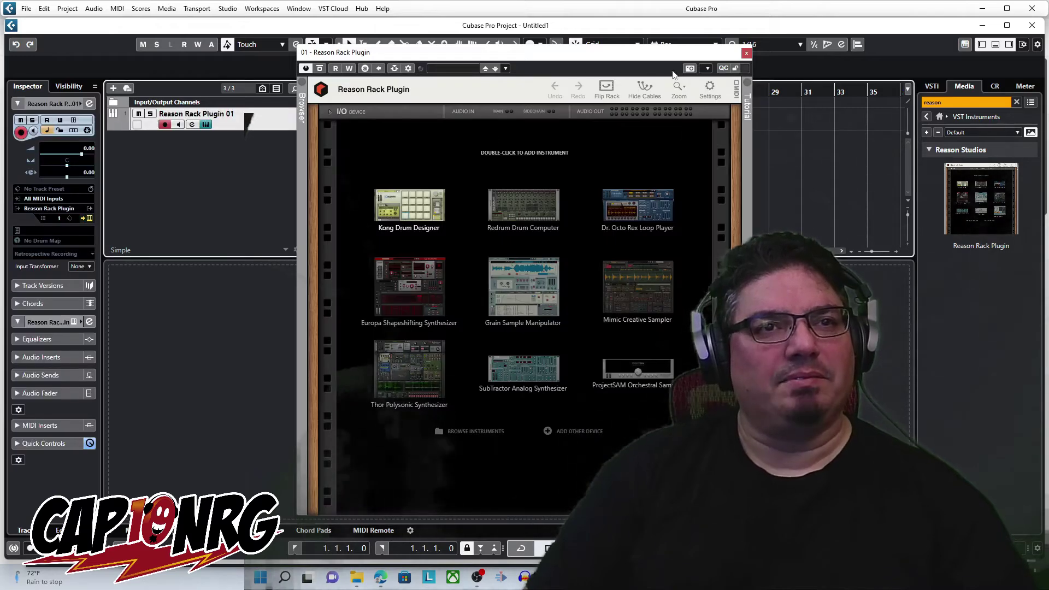
pyautogui.click(746, 52)
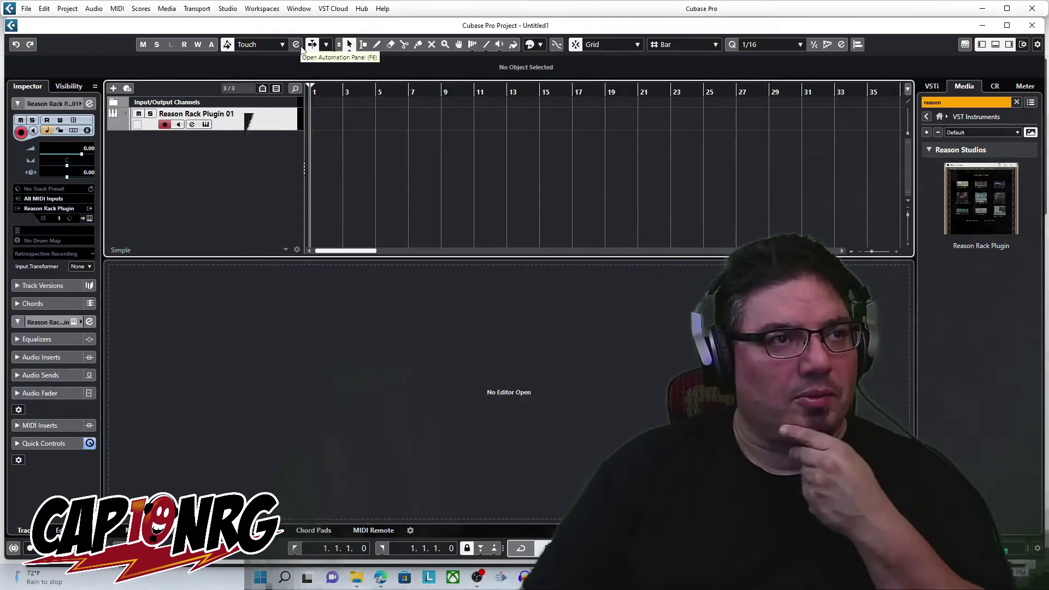
# Open the Studio menu in the menu bar.
pyautogui.click(227, 9)
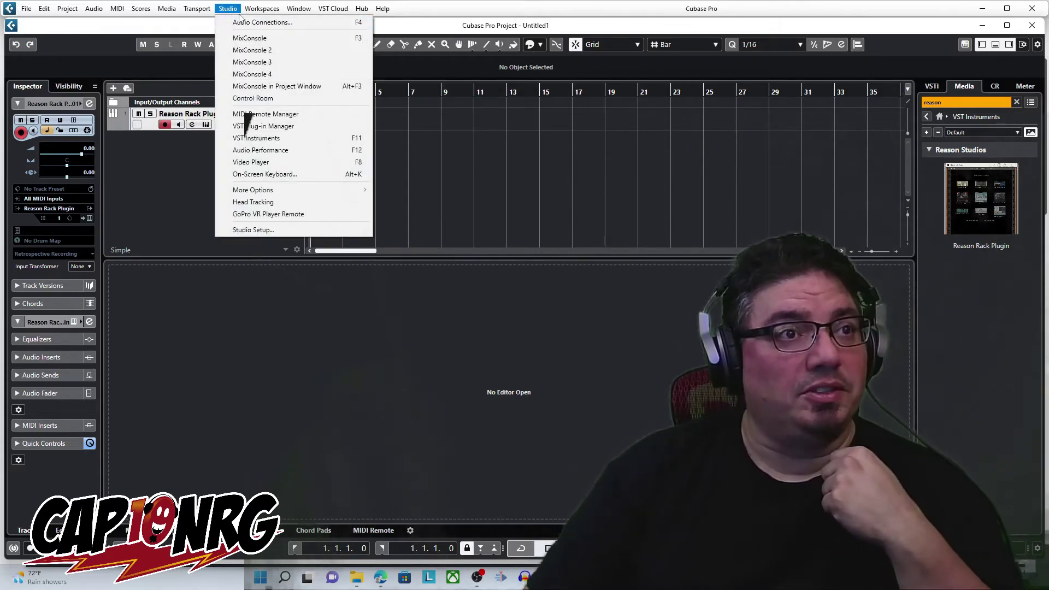
# Open the VST Plug-in Manager, sort instruments by Vendor, and select Reason Studios' Reason Rack Plugin.
pyautogui.click(307, 127)
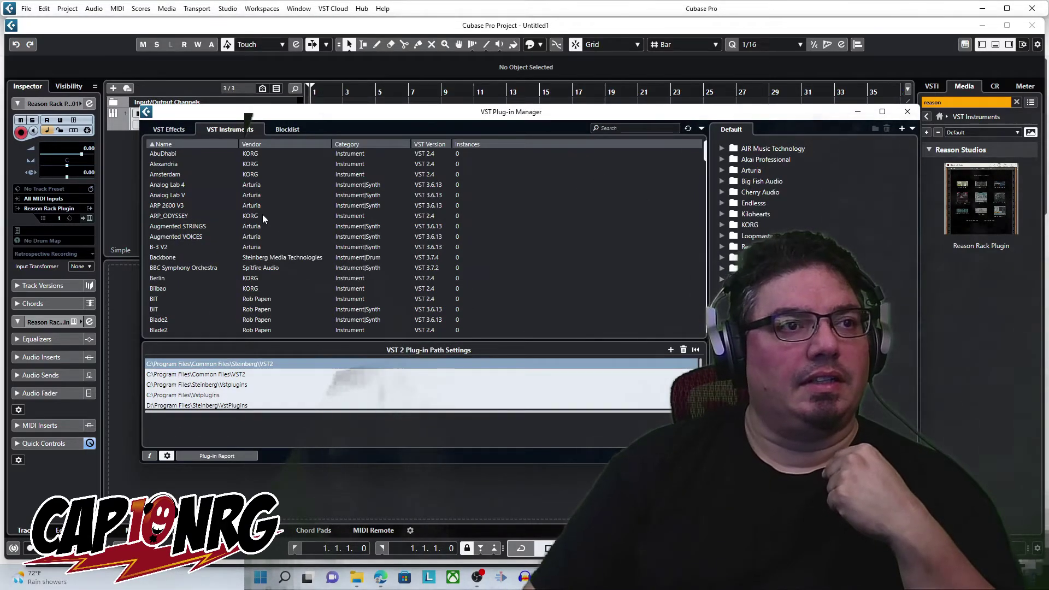
pyautogui.scroll(-10, 262, 215)
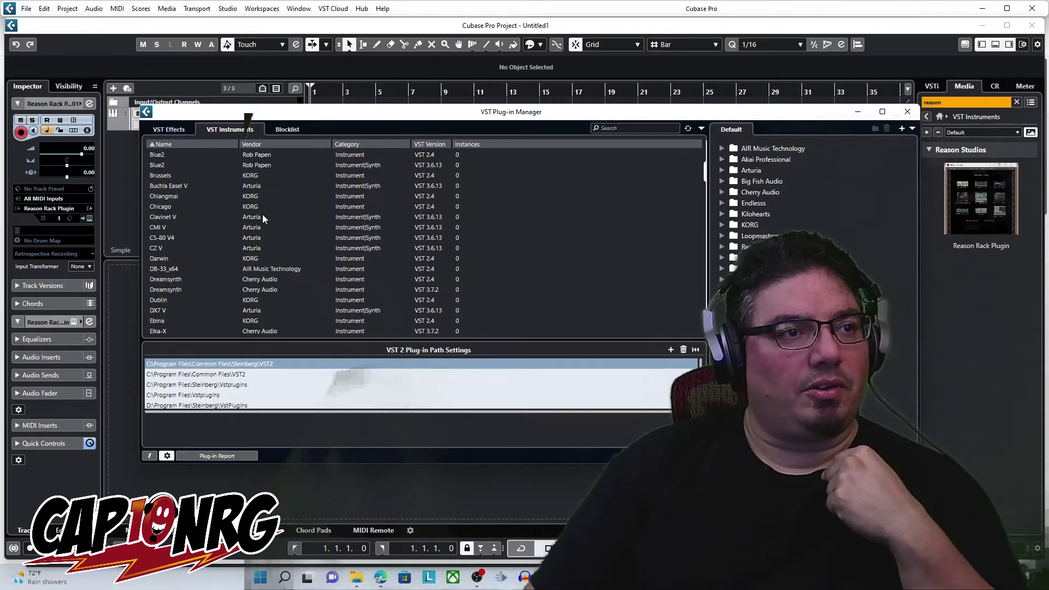
pyautogui.scroll(-6, 263, 217)
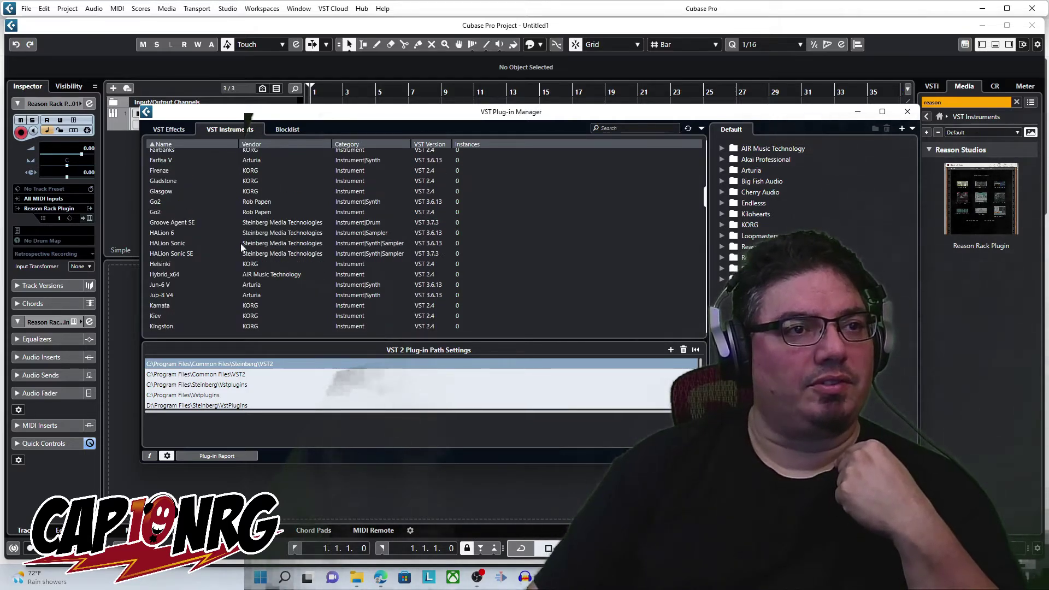
pyautogui.scroll(-5, 233, 255)
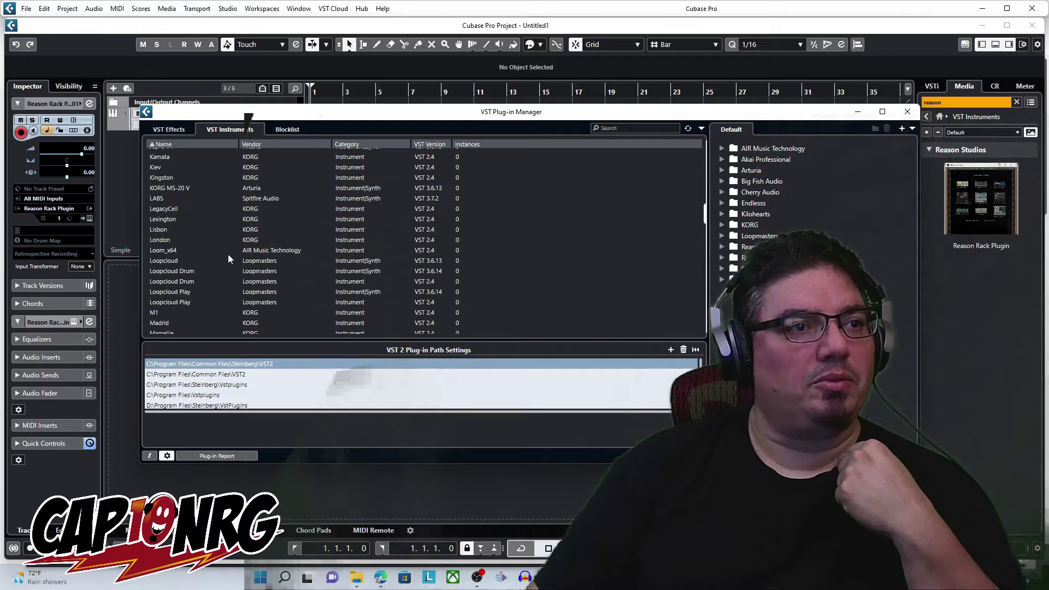
pyautogui.click(267, 144)
pyautogui.scroll(-10, 263, 192)
pyautogui.scroll(-4, 264, 194)
pyautogui.scroll(6, 264, 197)
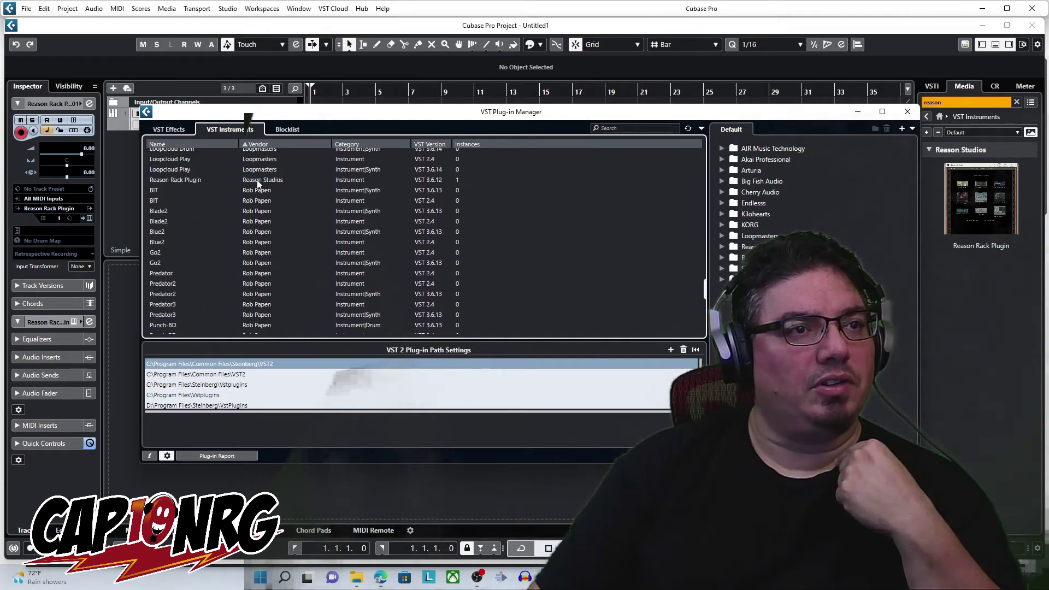
pyautogui.click(257, 182)
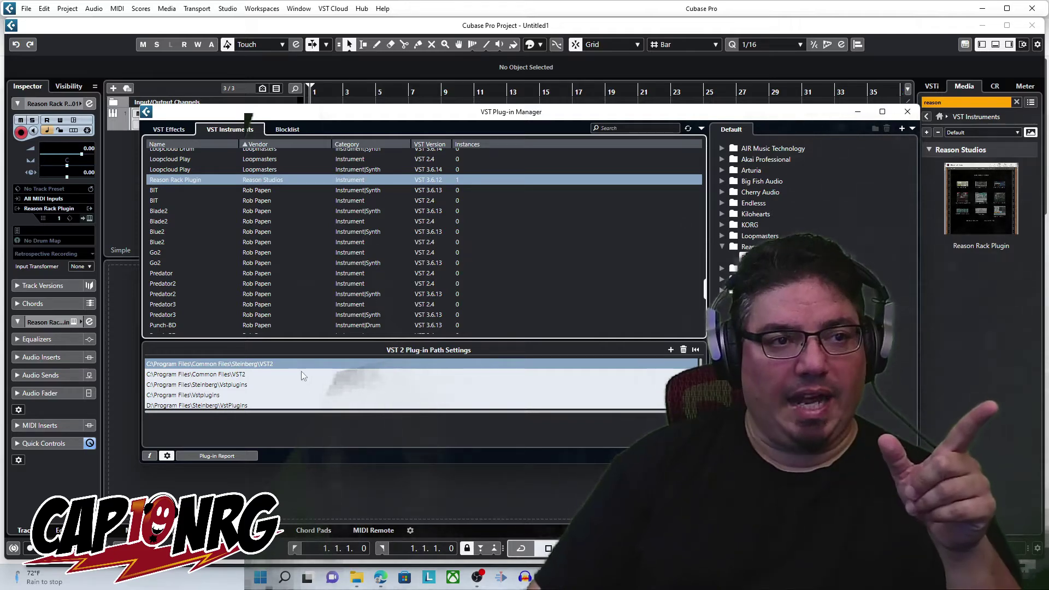
pyautogui.scroll(-1, 302, 407)
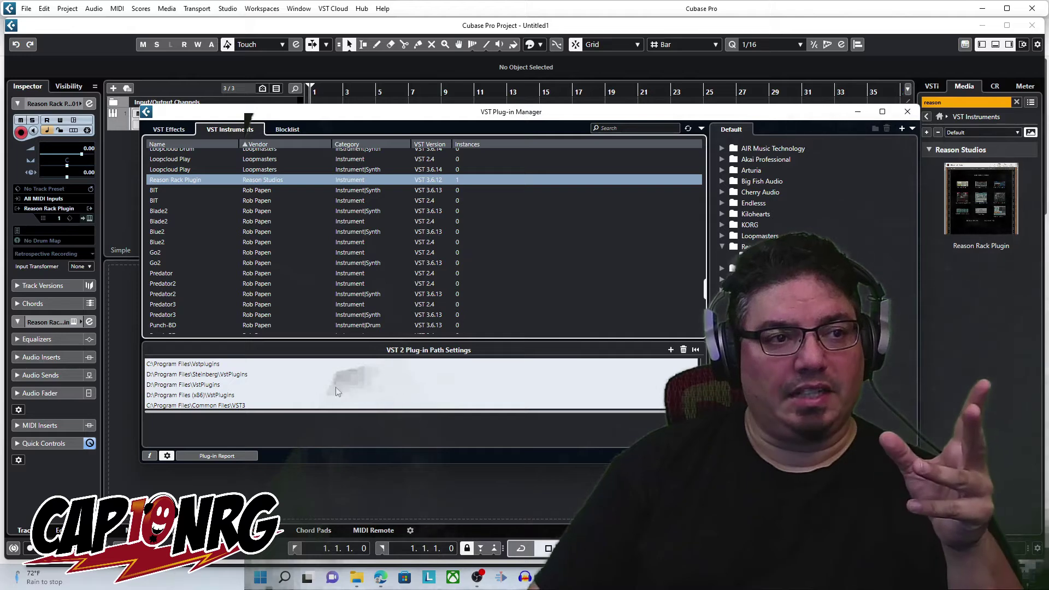
# Select the Common Files\VST3 row in the VST 2 plug-in path list.
pyautogui.click(193, 407)
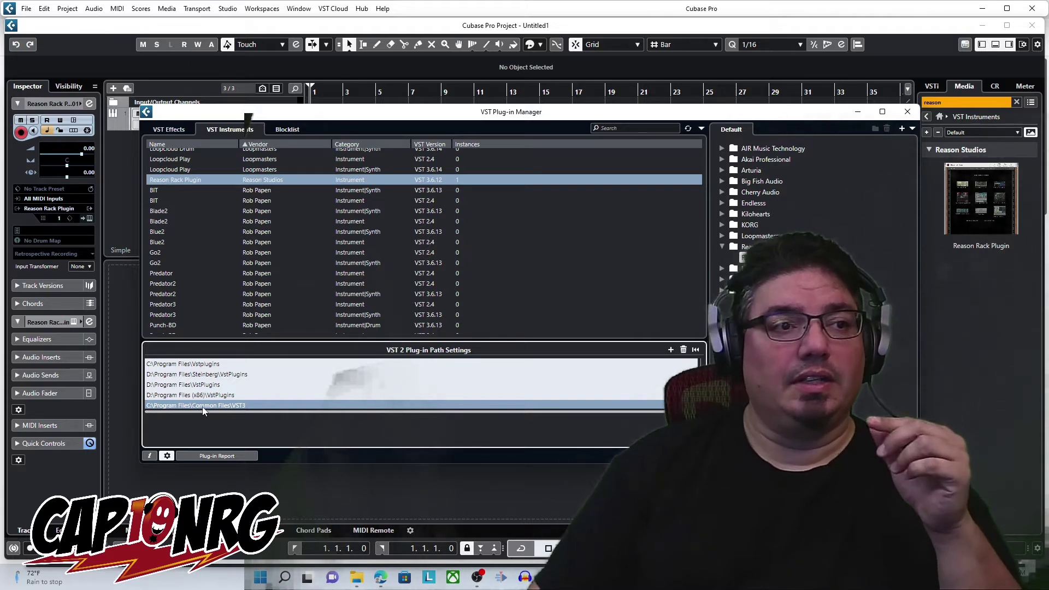
# Add a new plug-in path and browse to C:\Program Files\Common Files\VST3 in the folder picker.
pyautogui.click(671, 351)
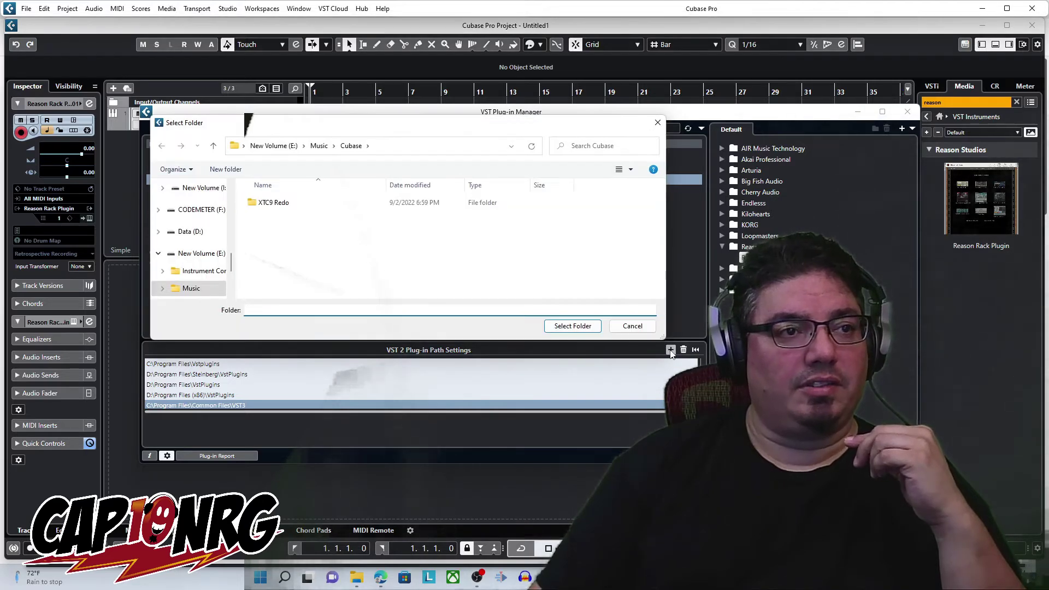
pyautogui.click(199, 188)
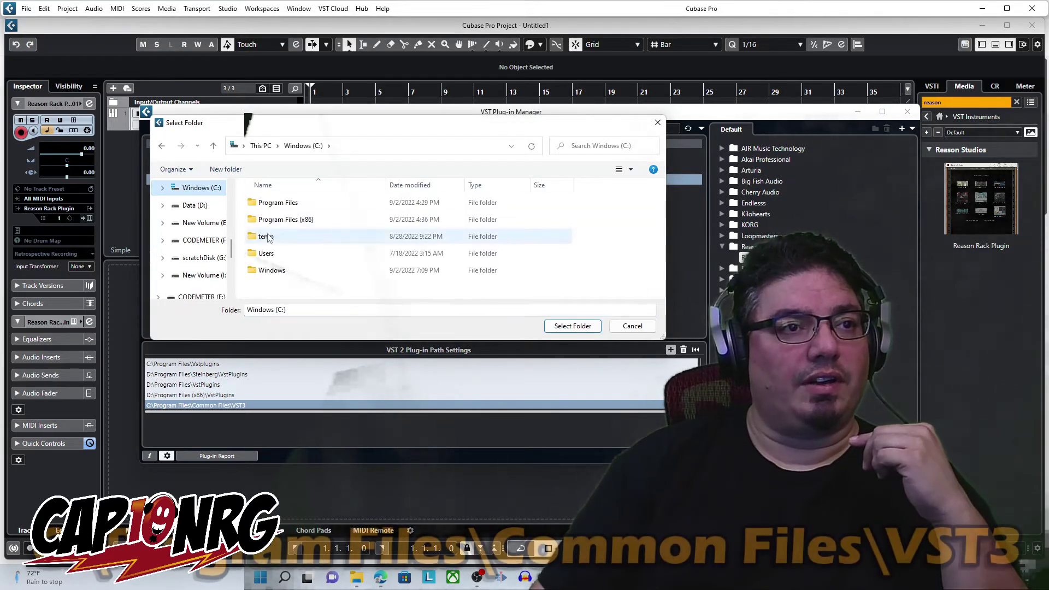
pyautogui.doubleClick(283, 205)
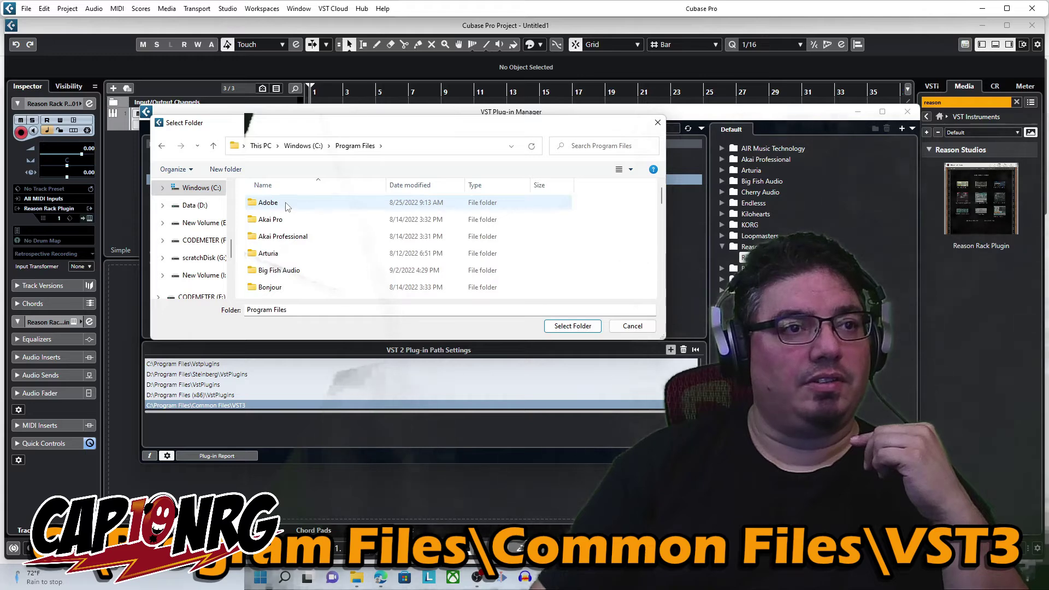
pyautogui.scroll(-1, 283, 239)
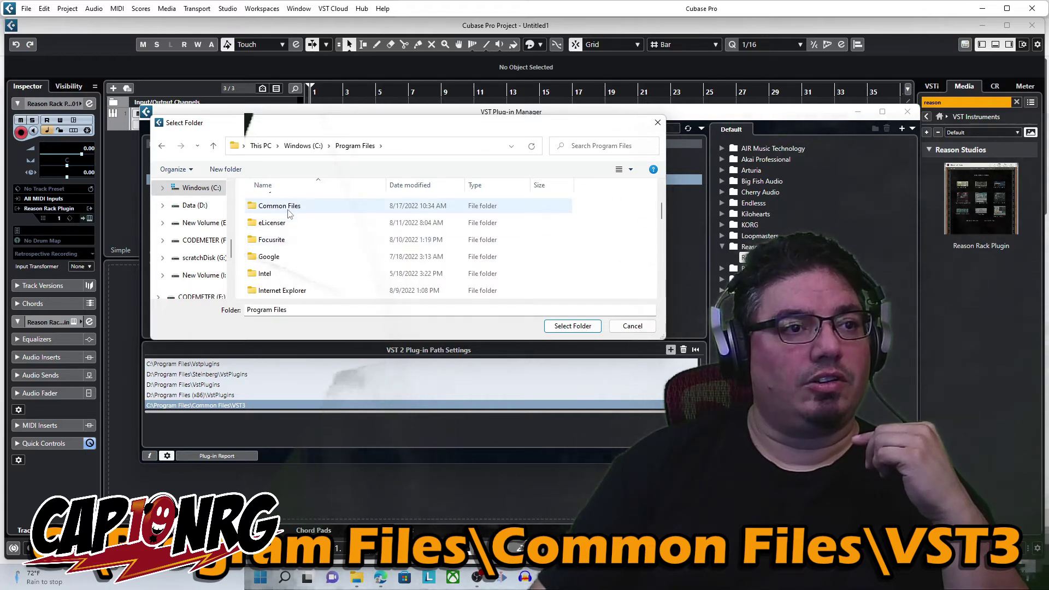
pyautogui.doubleClick(289, 212)
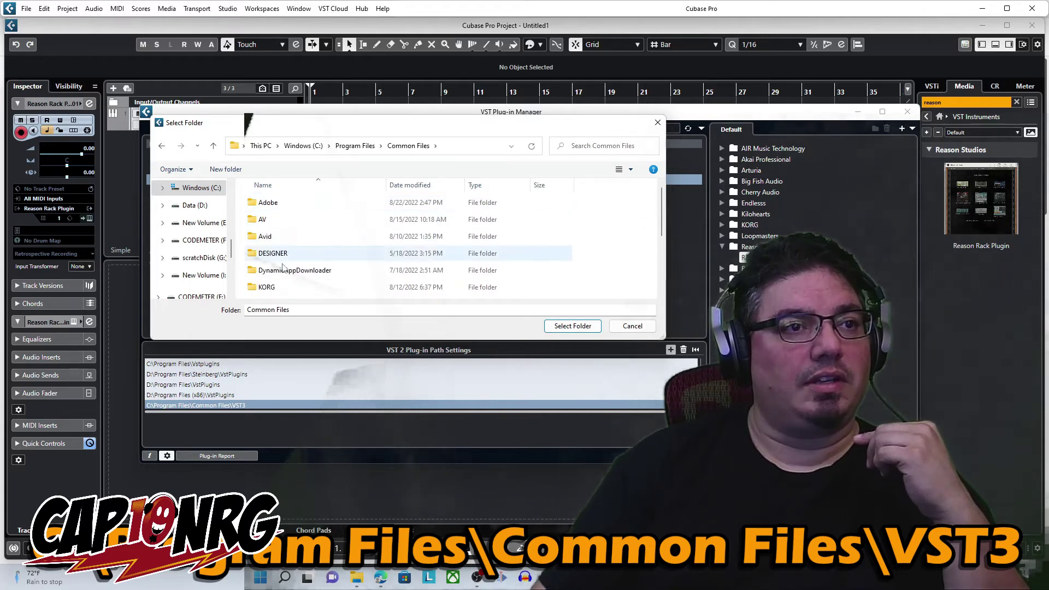
pyautogui.scroll(-1, 283, 277)
pyautogui.scroll(-2, 283, 279)
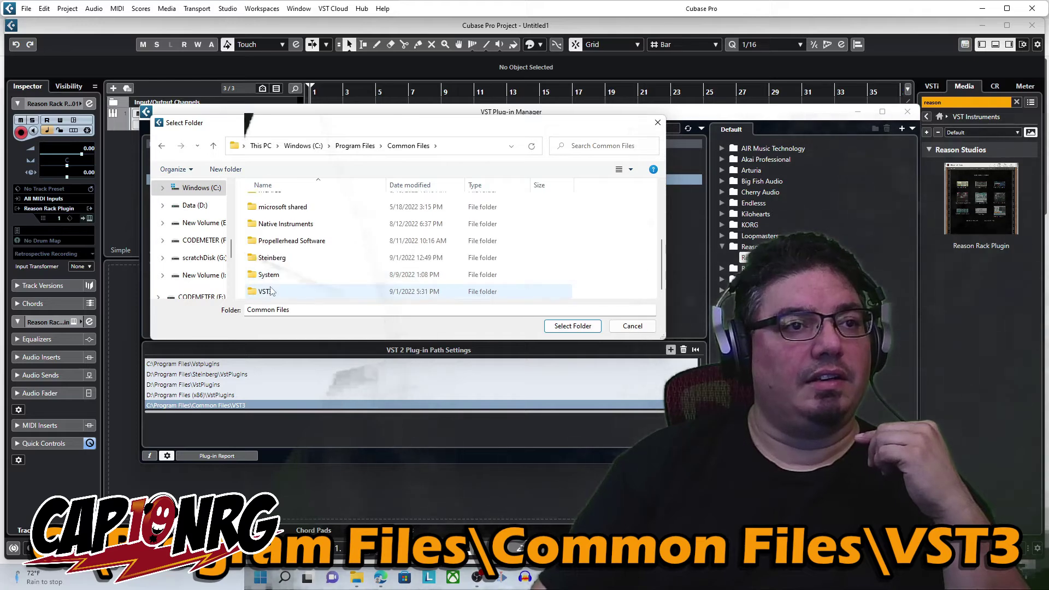
pyautogui.click(267, 293)
pyautogui.doubleClick(267, 293)
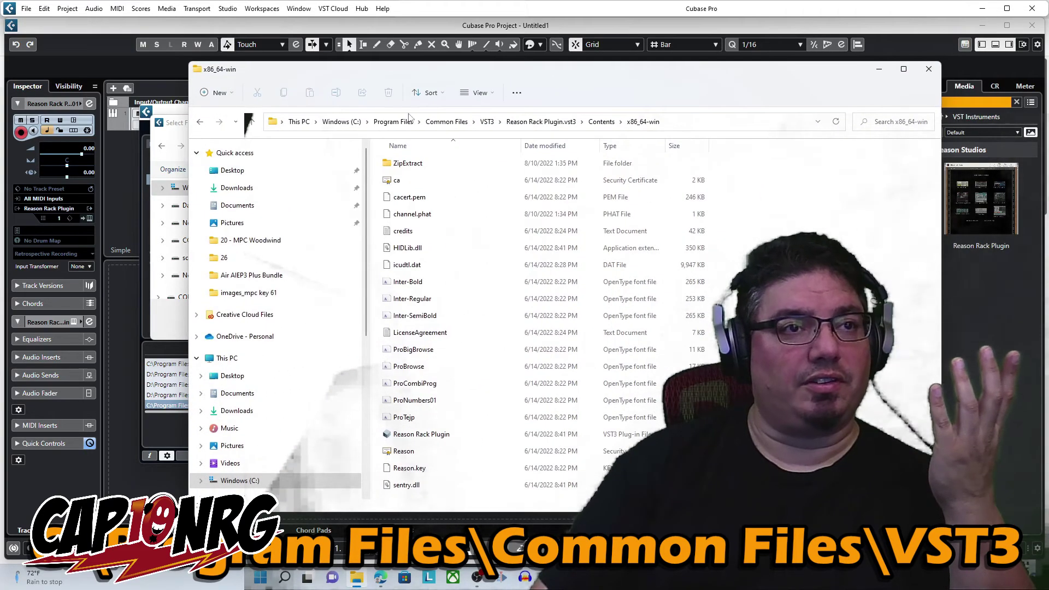
pyautogui.click(487, 121)
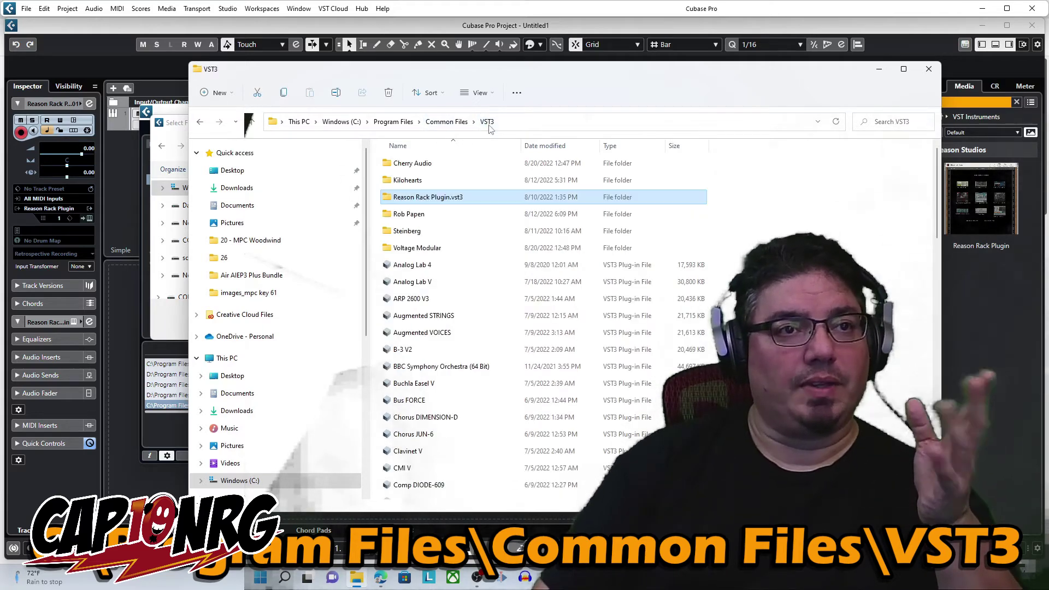
pyautogui.scroll(-10, 463, 284)
pyautogui.scroll(-7, 462, 284)
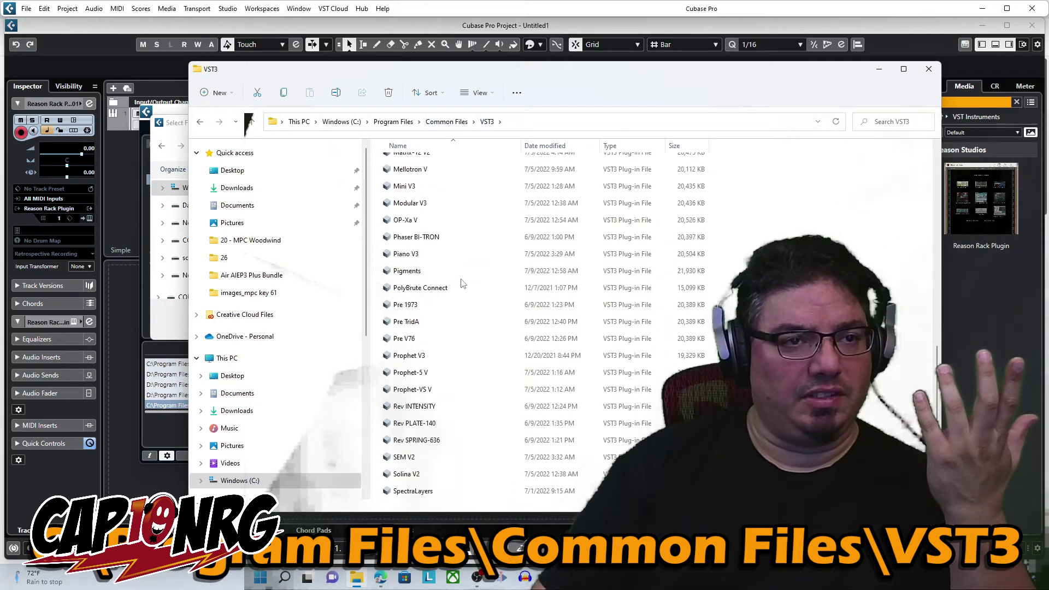
pyautogui.scroll(7, 461, 286)
pyautogui.scroll(10, 461, 286)
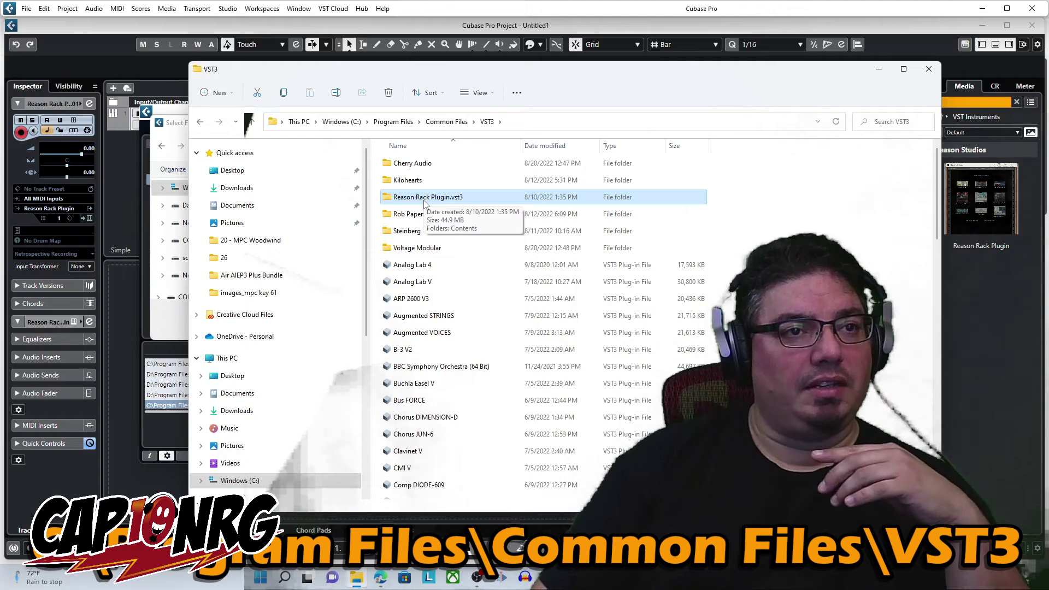
pyautogui.doubleClick(425, 199)
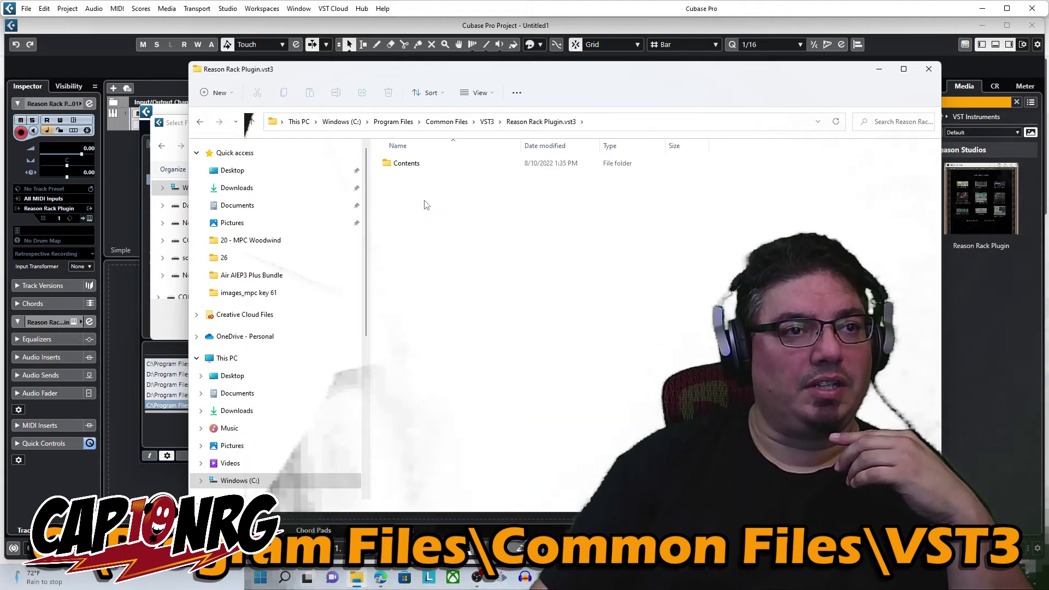
pyautogui.doubleClick(410, 164)
pyautogui.doubleClick(409, 164)
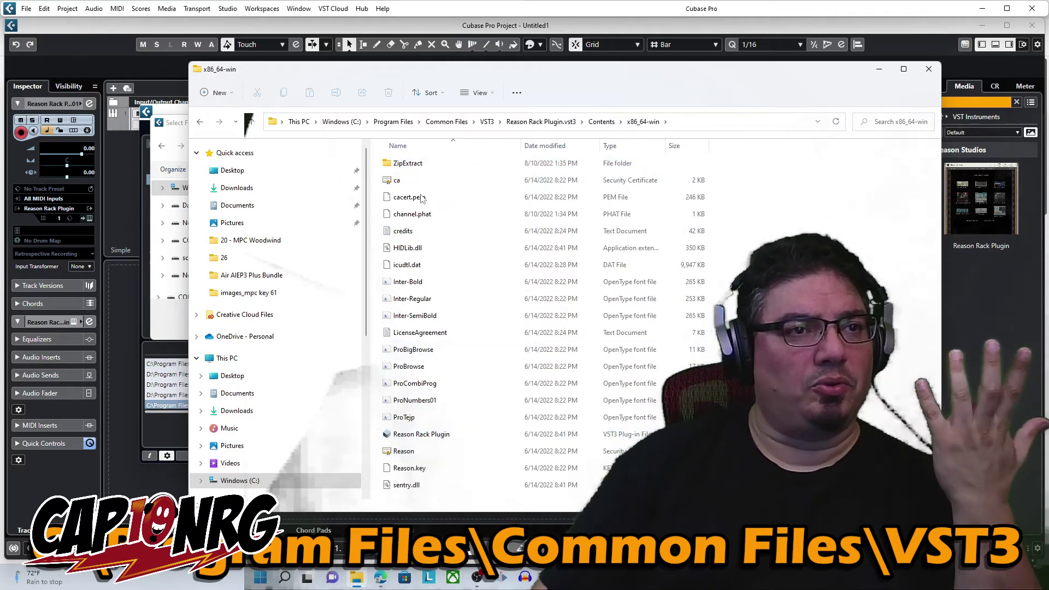
pyautogui.doubleClick(400, 164)
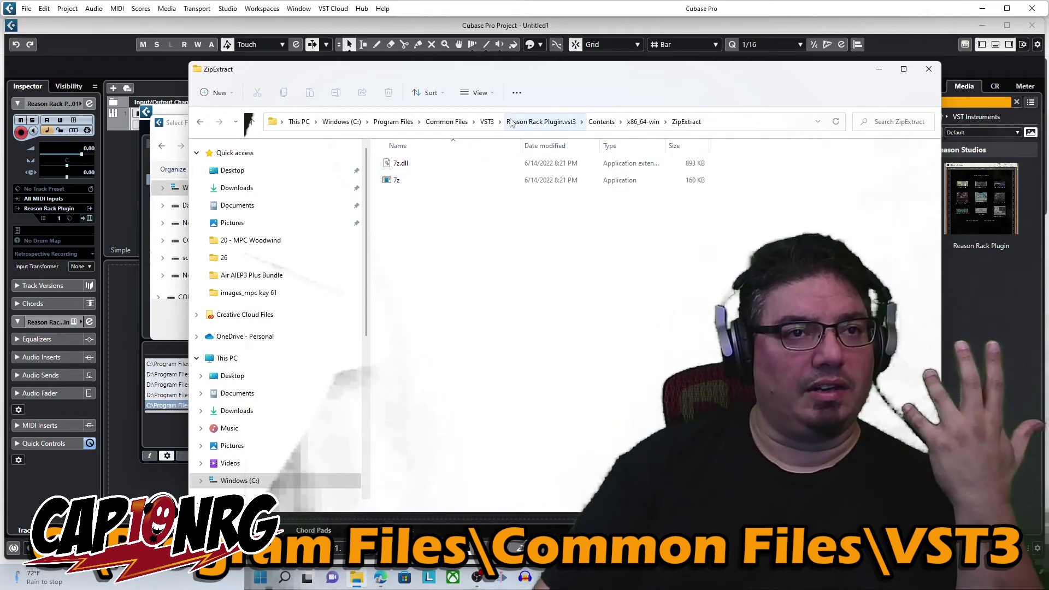
pyautogui.click(644, 123)
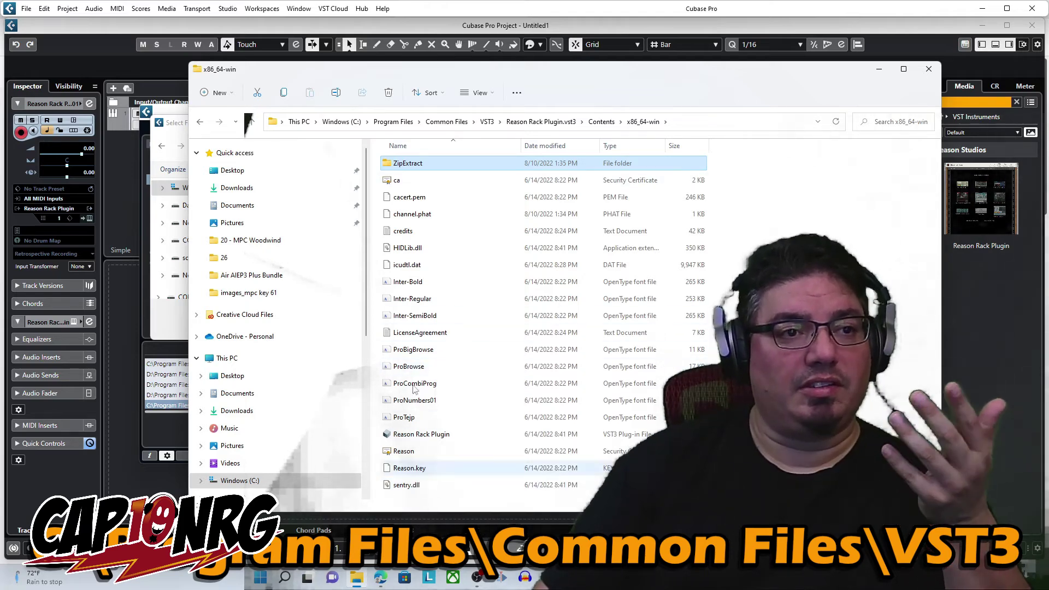
pyautogui.click(929, 69)
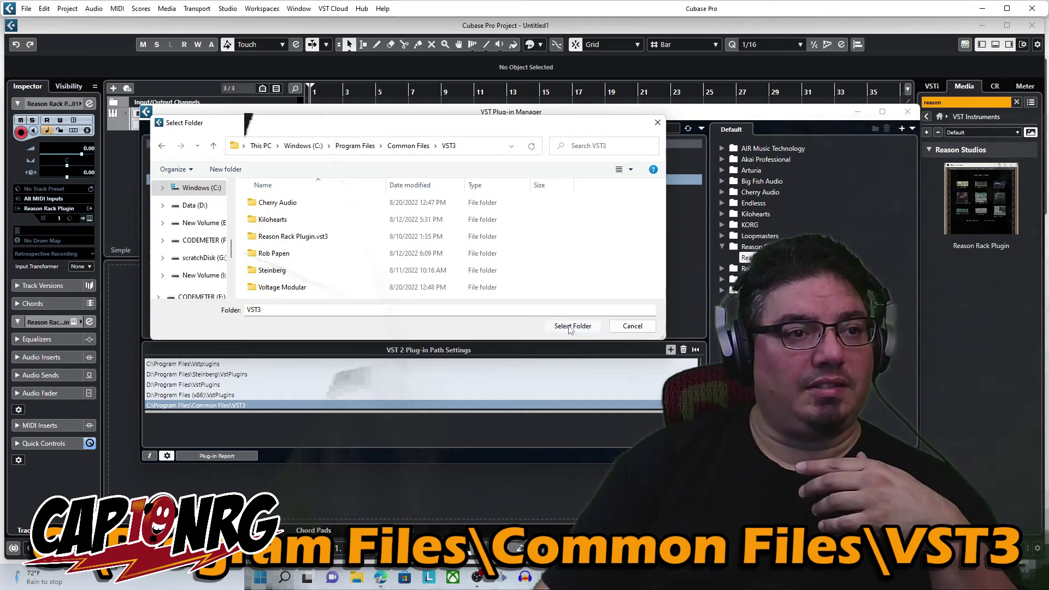
# Confirm Common Files\VST3 as the plug-in folder and check it in the VST 2 path list.
pyautogui.click(570, 327)
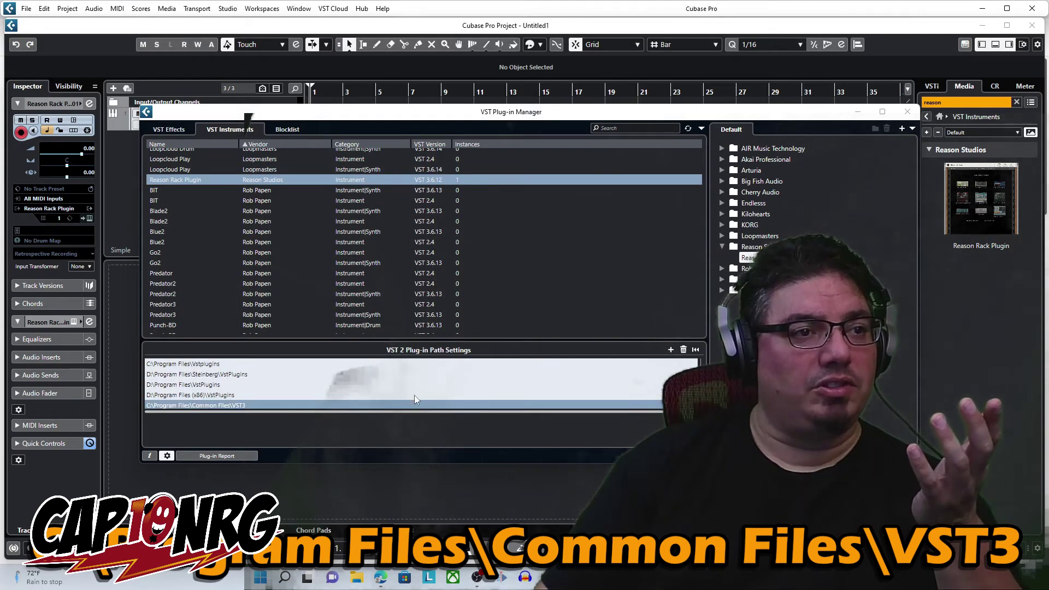
pyautogui.scroll(1, 349, 405)
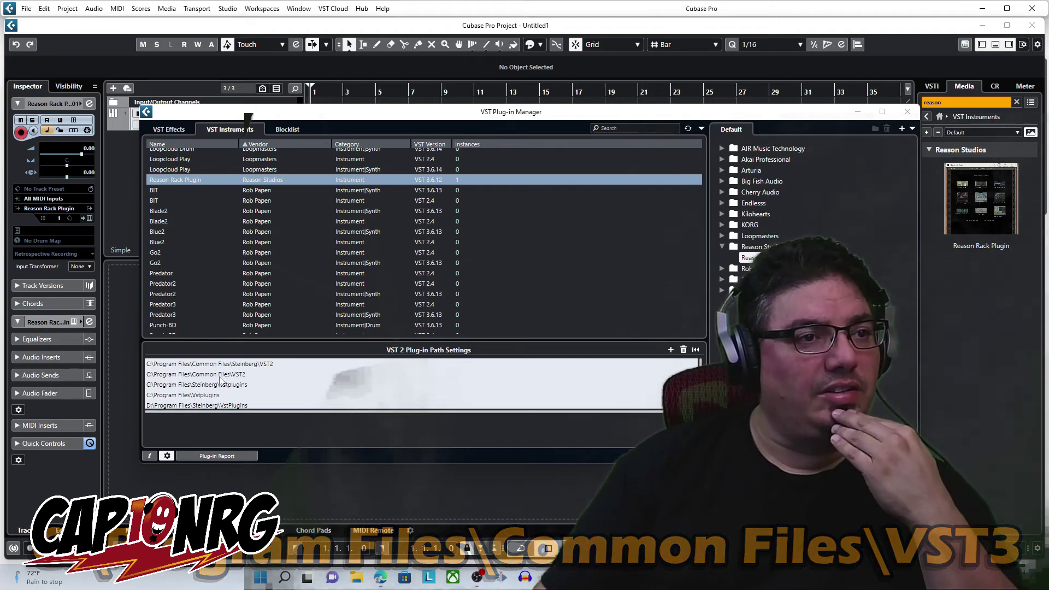
pyautogui.scroll(-1, 229, 380)
pyautogui.scroll(-2, 229, 380)
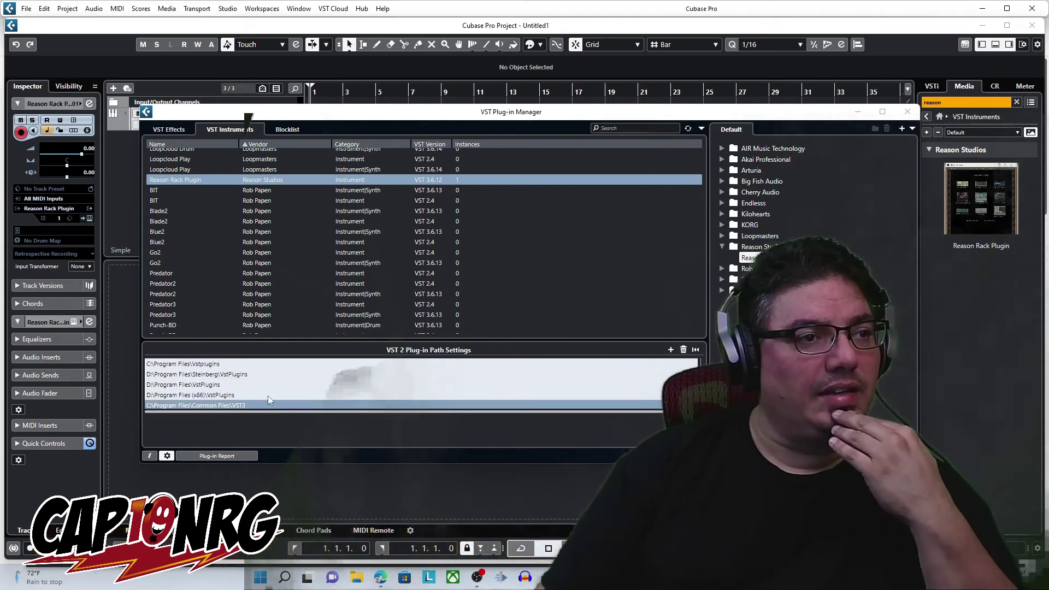
pyautogui.click(588, 339)
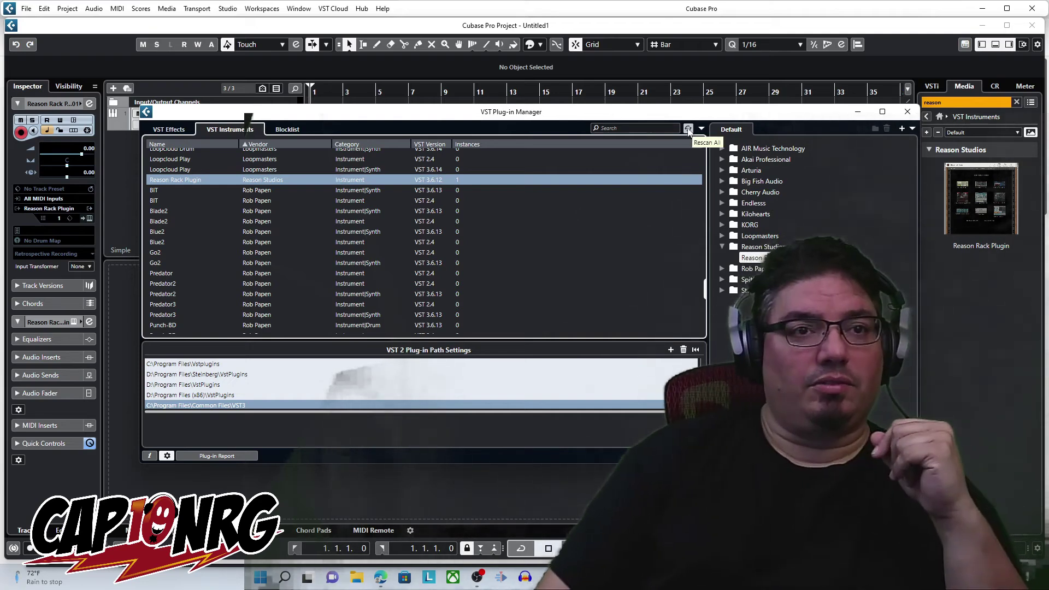
# Rescan all plug-ins and dismiss the message reporting 0 new VST effects and instruments.
pyautogui.click(688, 129)
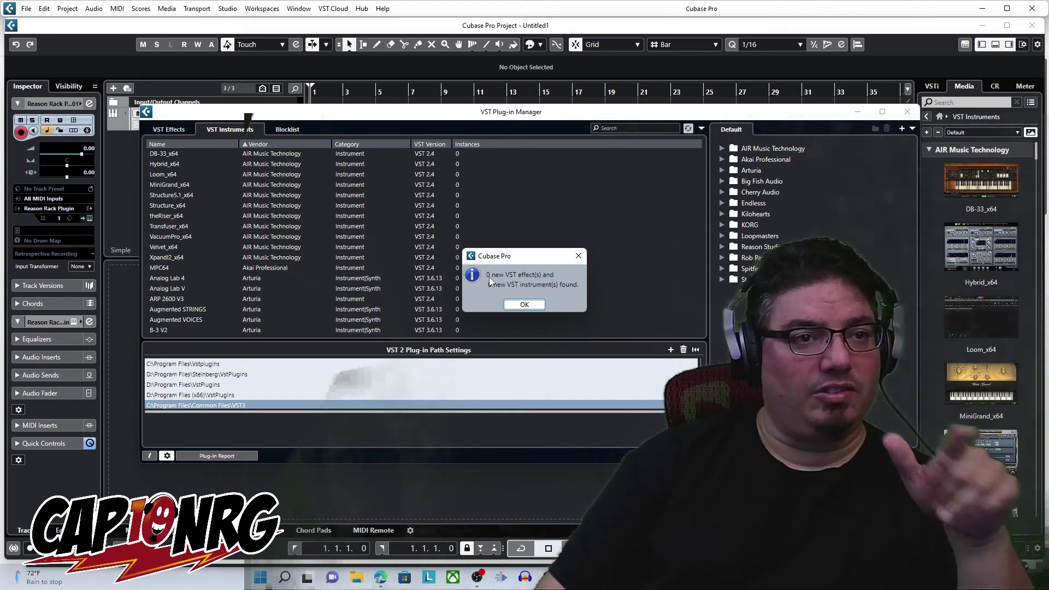
pyautogui.click(525, 306)
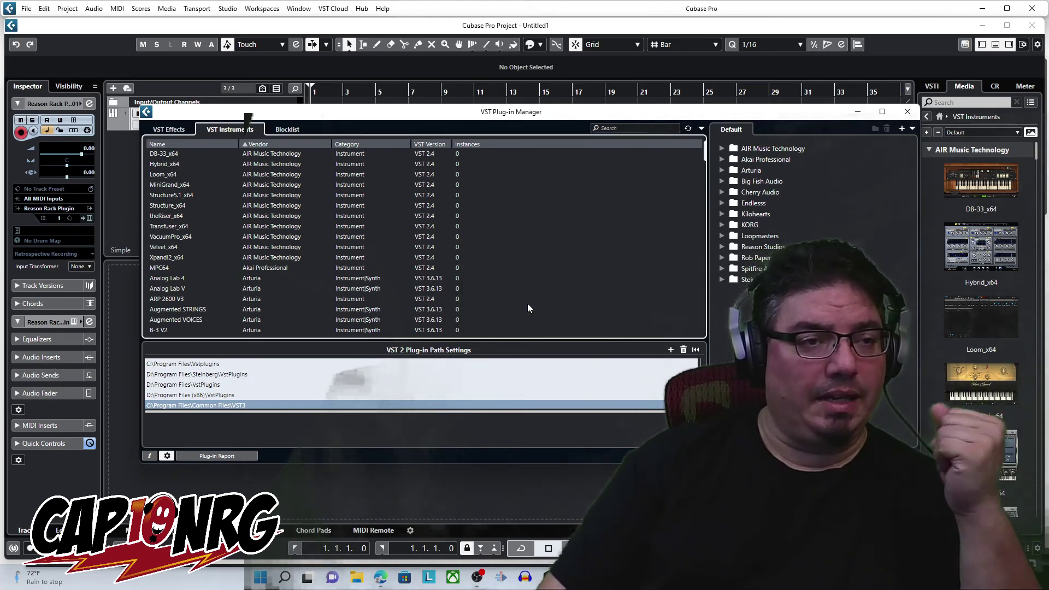